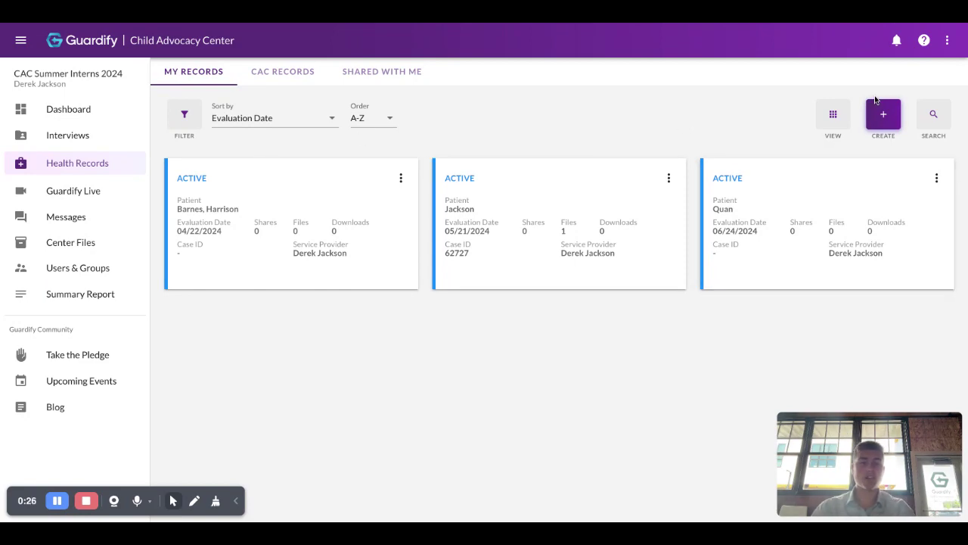
Start a new health record and scroll down the Create Health Record form.
{"action": "left_click", "coordinate": [885, 117]}
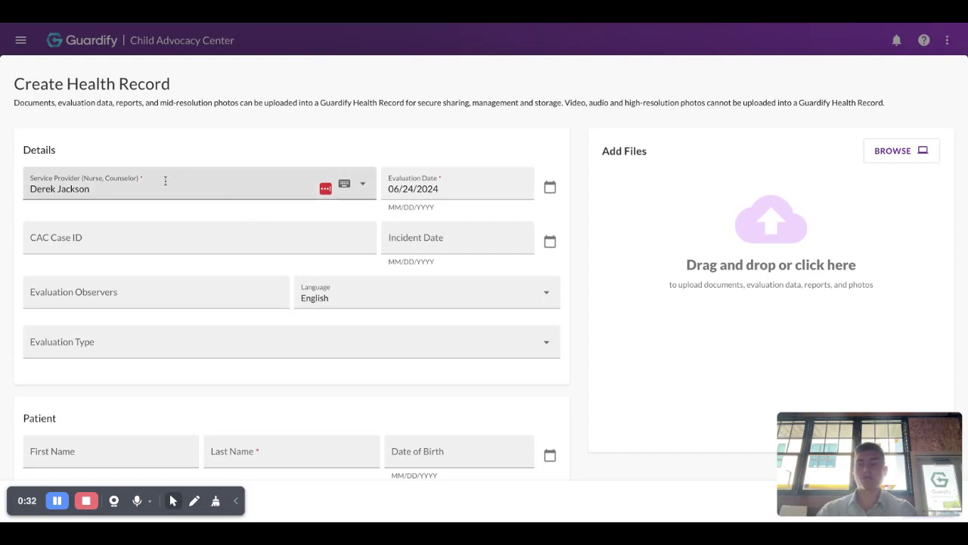
{"action": "scroll", "coordinate": [191, 188], "scroll_direction": "down", "scroll_amount": 1}
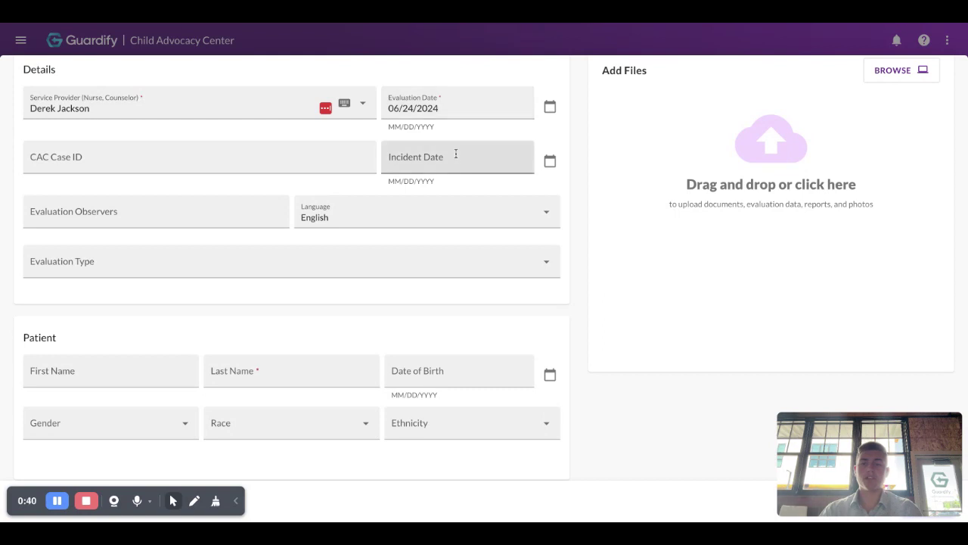
{"action": "scroll", "coordinate": [254, 174], "scroll_direction": "down", "scroll_amount": 1}
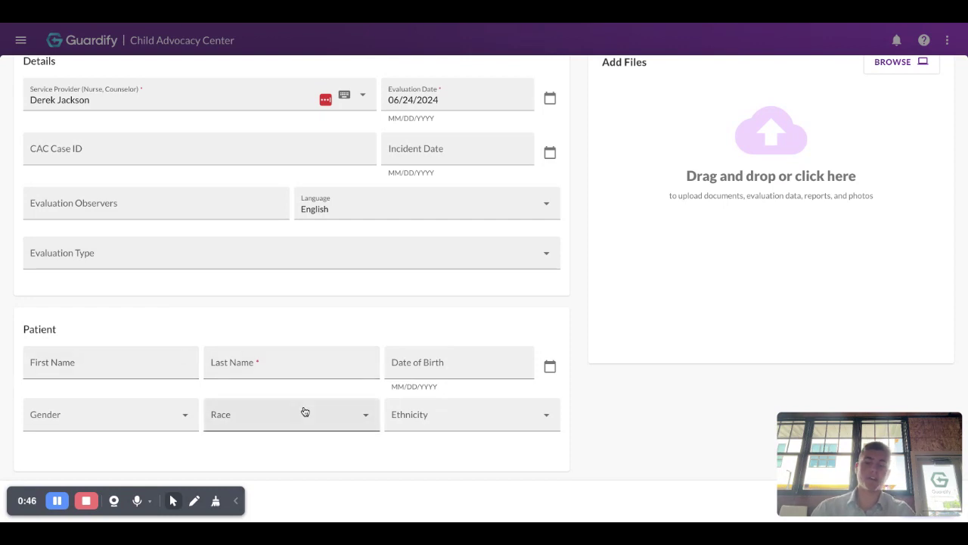
Enter the patient's last name and first name in the form.
{"action": "left_click", "coordinate": [296, 358]}
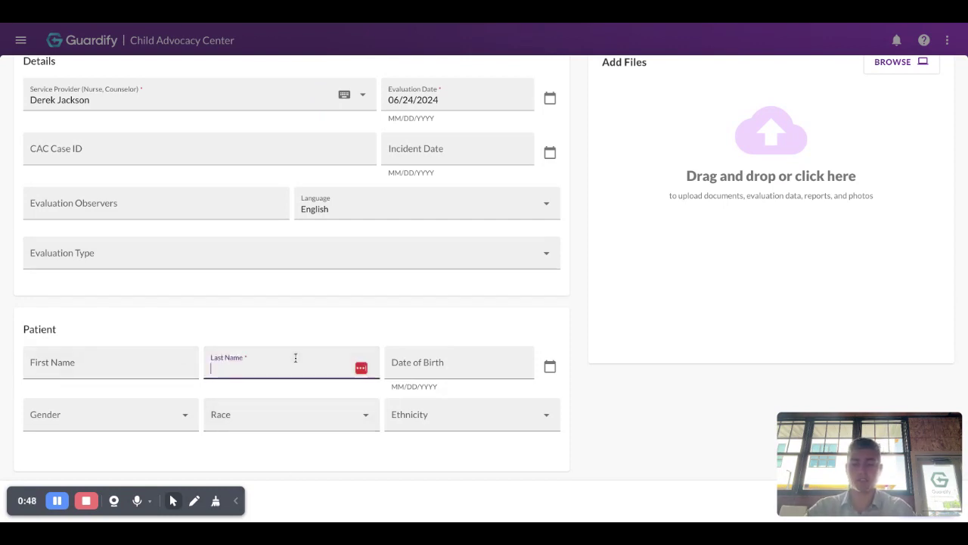
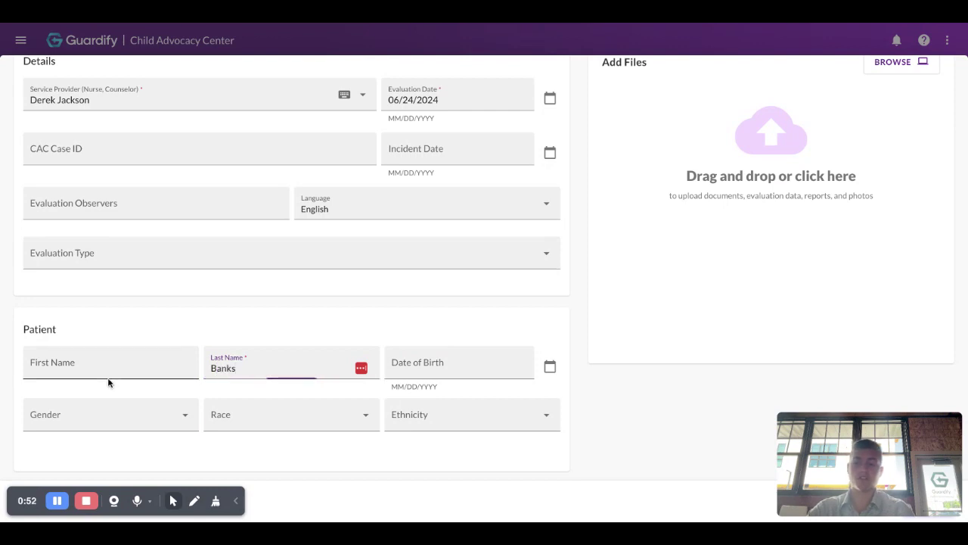
{"action": "left_click", "coordinate": [115, 368]}
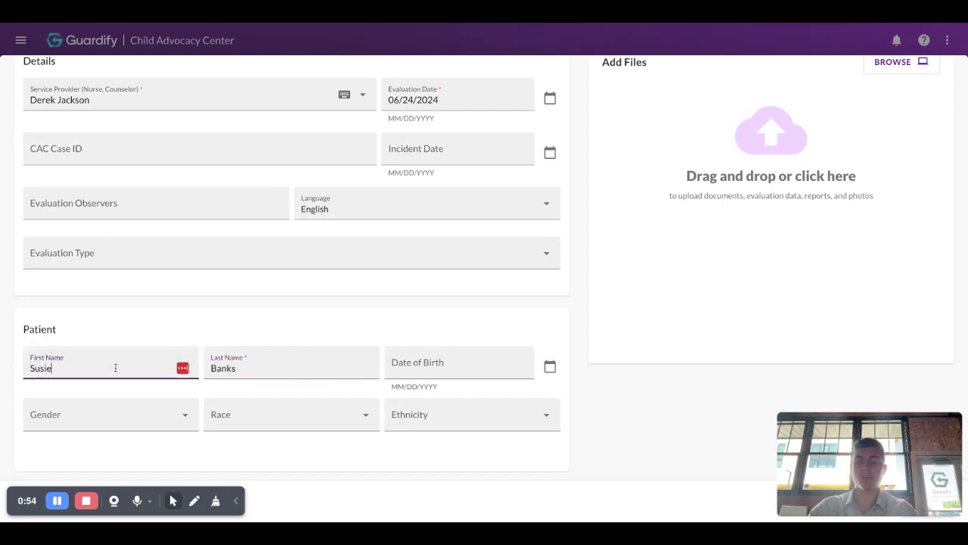
{"action": "scroll", "coordinate": [615, 378], "scroll_direction": "up", "scroll_amount": 2}
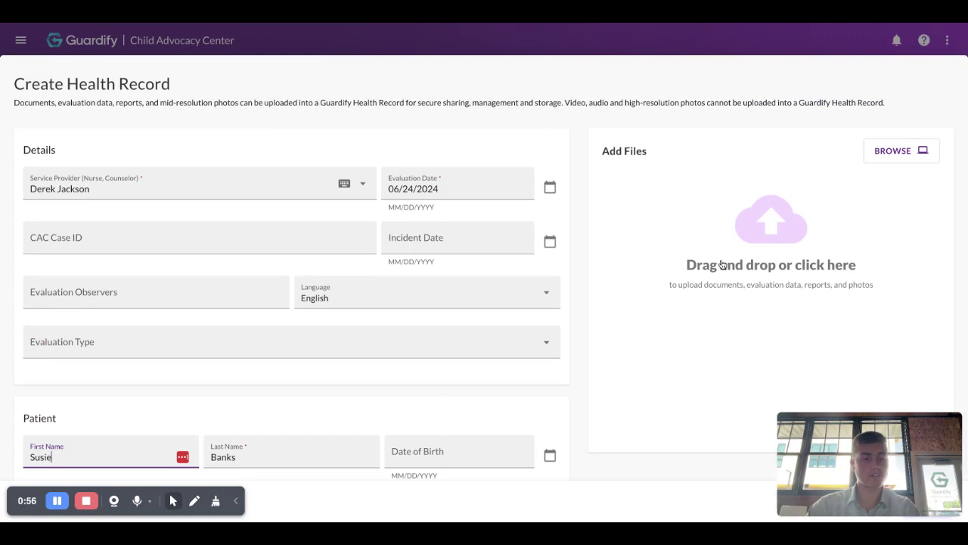
{"action": "scroll", "coordinate": [723, 264], "scroll_direction": "down", "scroll_amount": 2}
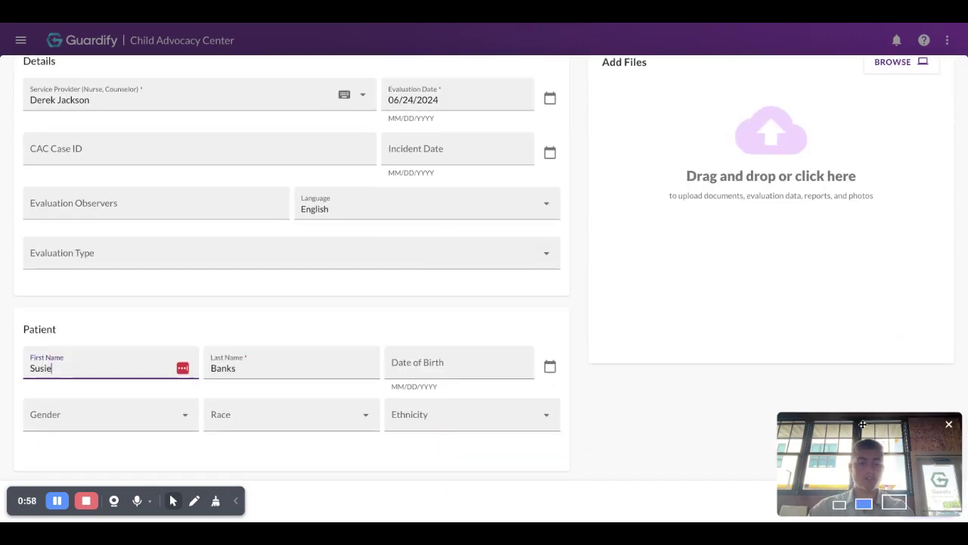
{"action": "left_click_drag", "start_coordinate": [852, 455], "coordinate": [850, 418]}
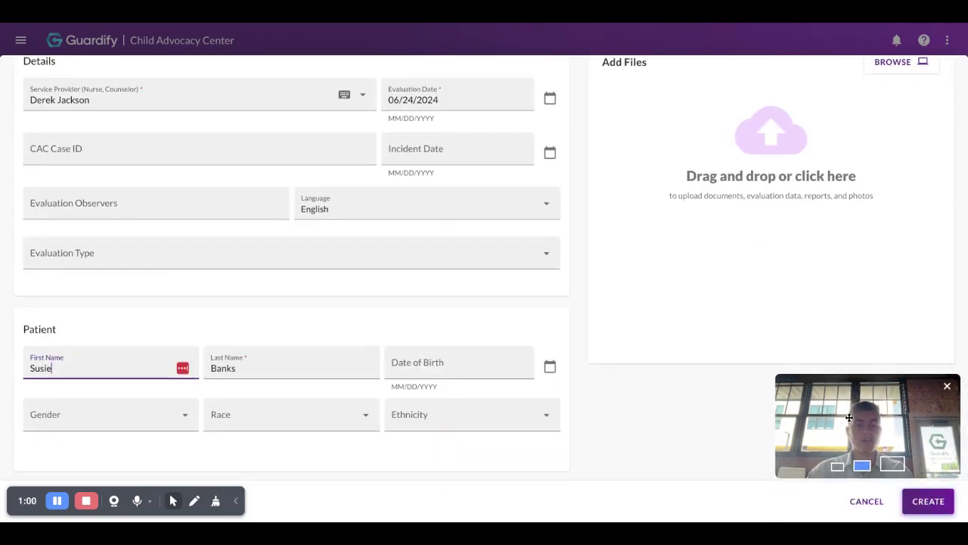
Save the new health record so its page opens with no files yet.
{"action": "left_click", "coordinate": [927, 501]}
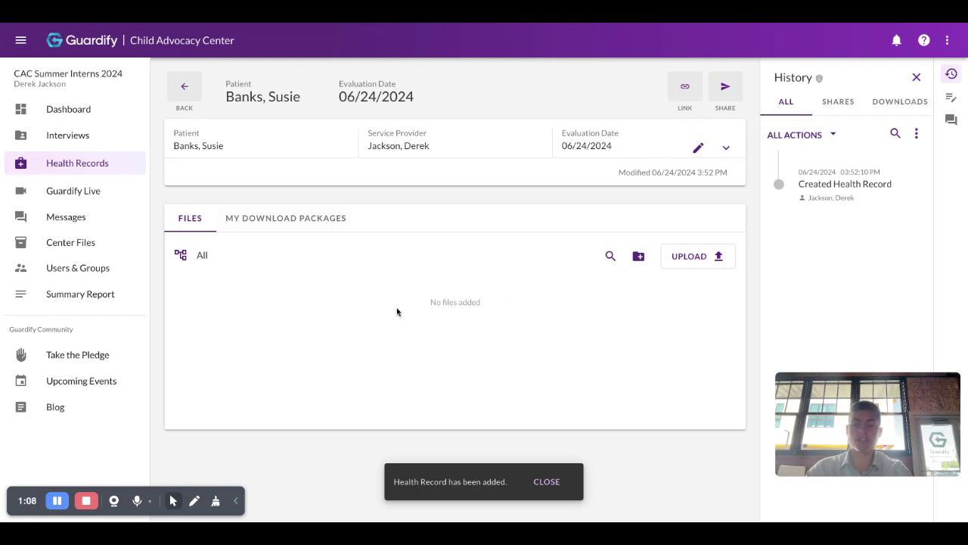
{"action": "left_click_drag", "start_coordinate": [397, 307], "coordinate": [564, 316]}
{"action": "left_click", "coordinate": [564, 316]}
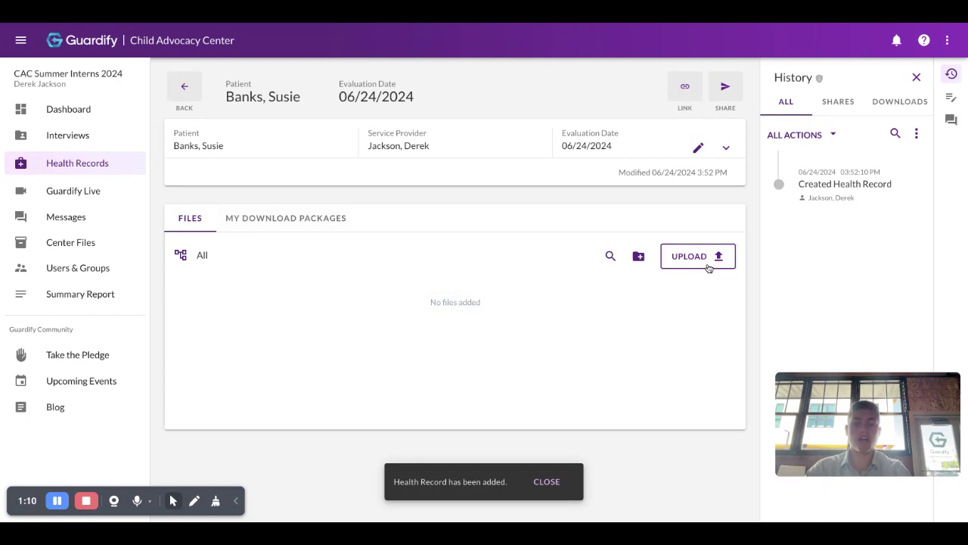
Add a photos folder named after the patient, open it, then view download packages.
{"action": "left_click", "coordinate": [638, 256]}
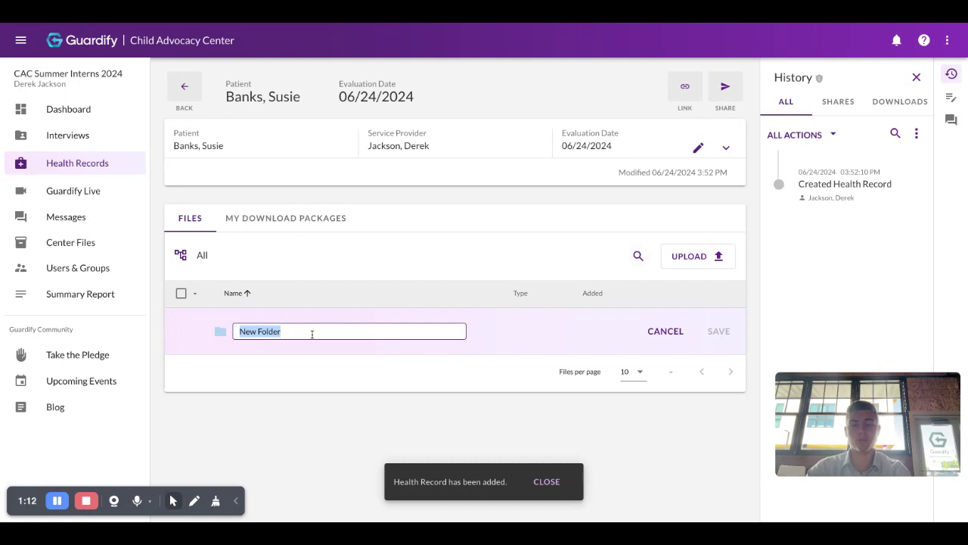
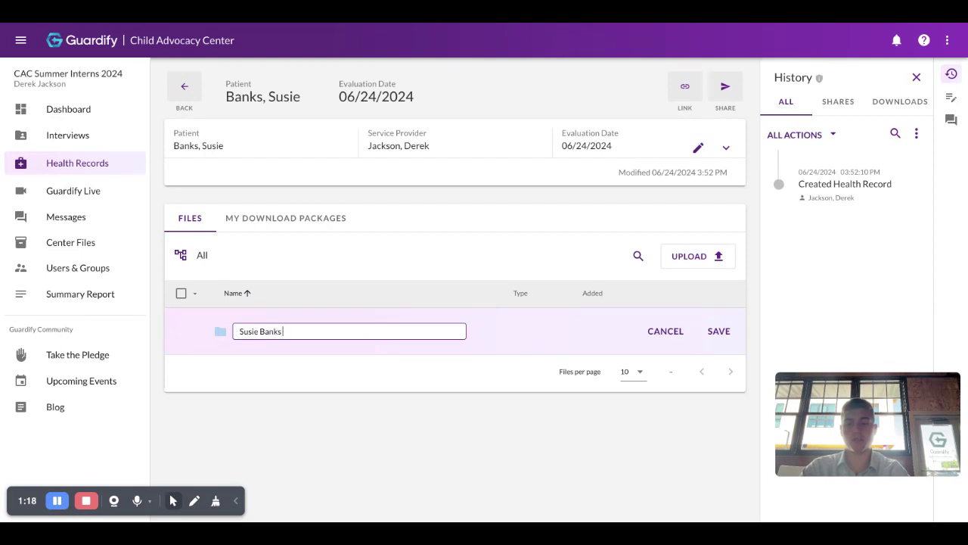
{"action": "type", "text": " photod"}
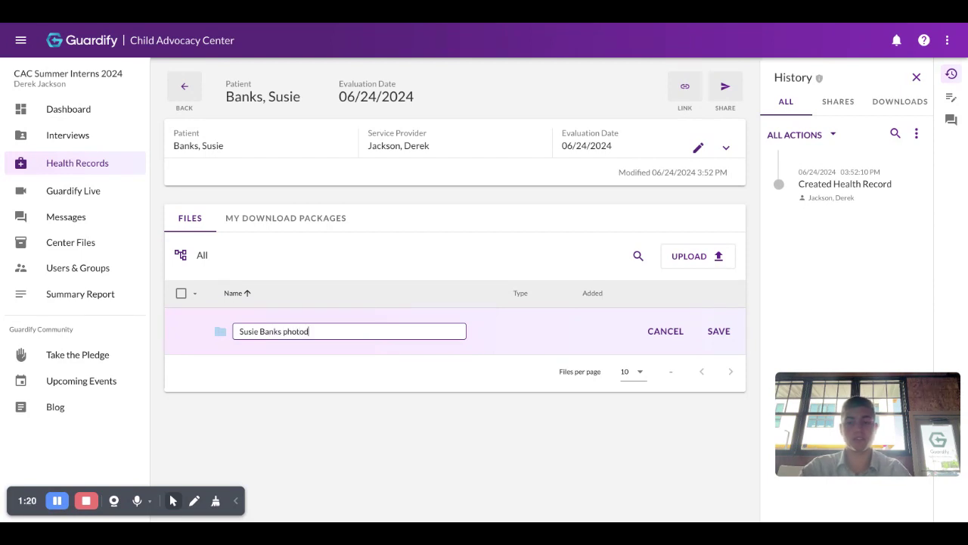
{"action": "left_click", "coordinate": [719, 331]}
{"action": "left_click", "coordinate": [442, 335]}
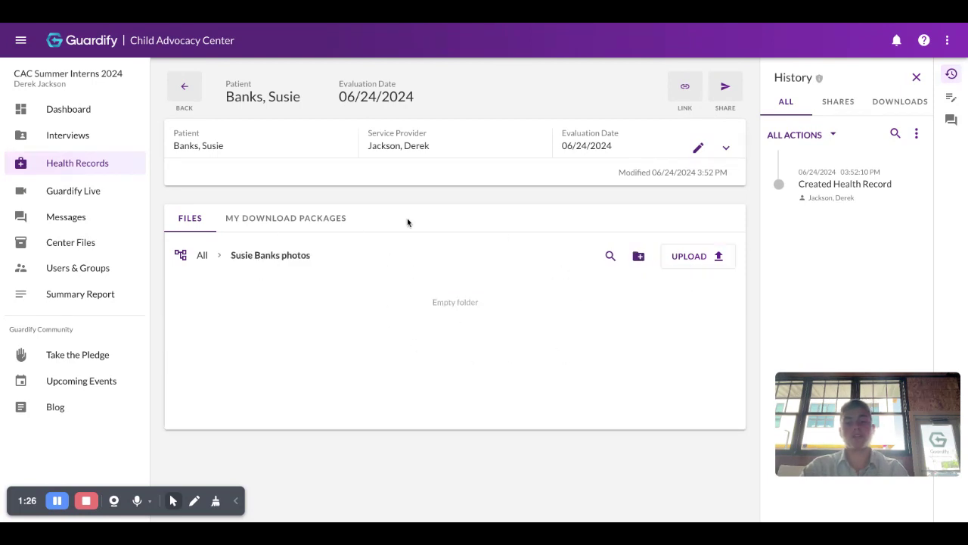
{"action": "left_click", "coordinate": [265, 223]}
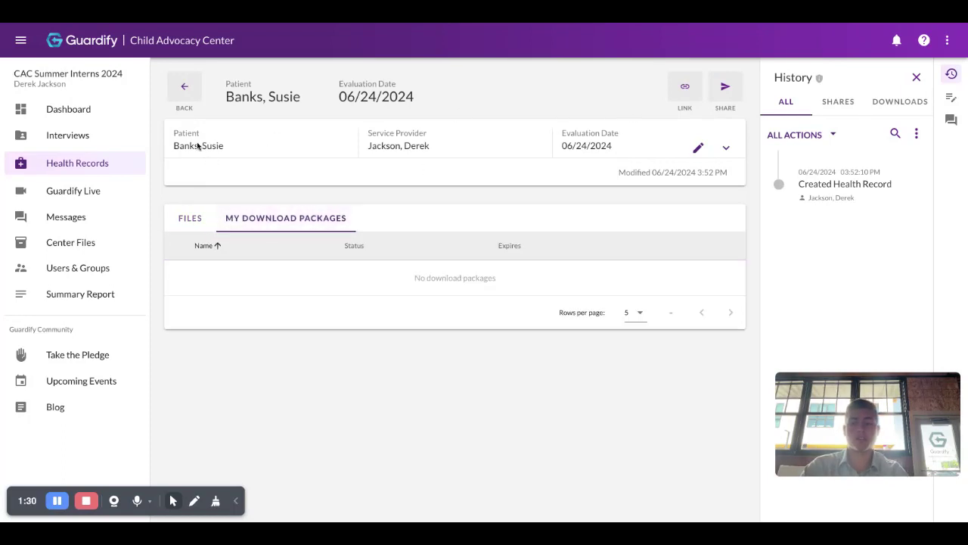
{"action": "left_click_drag", "start_coordinate": [174, 146], "coordinate": [237, 147]}
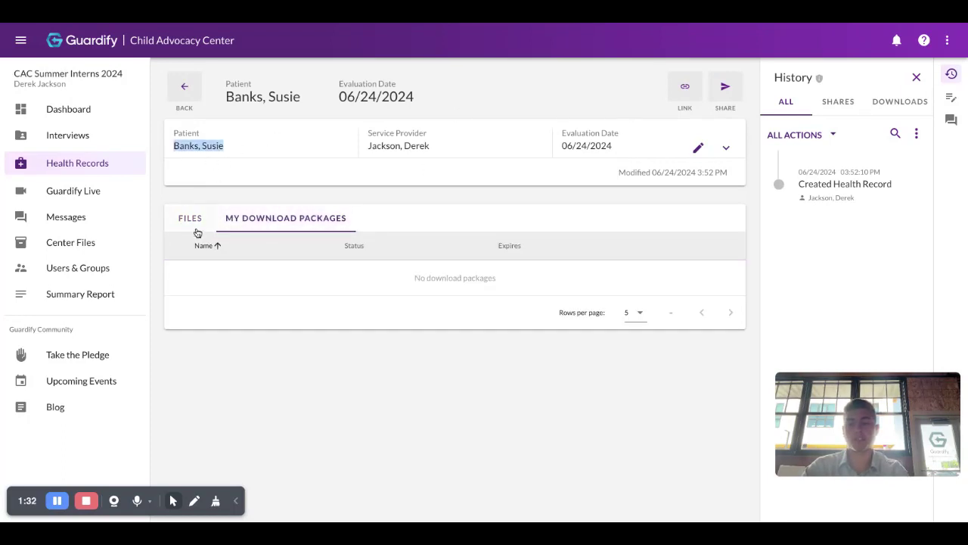
{"action": "left_click", "coordinate": [195, 229]}
{"action": "left_click", "coordinate": [210, 146]}
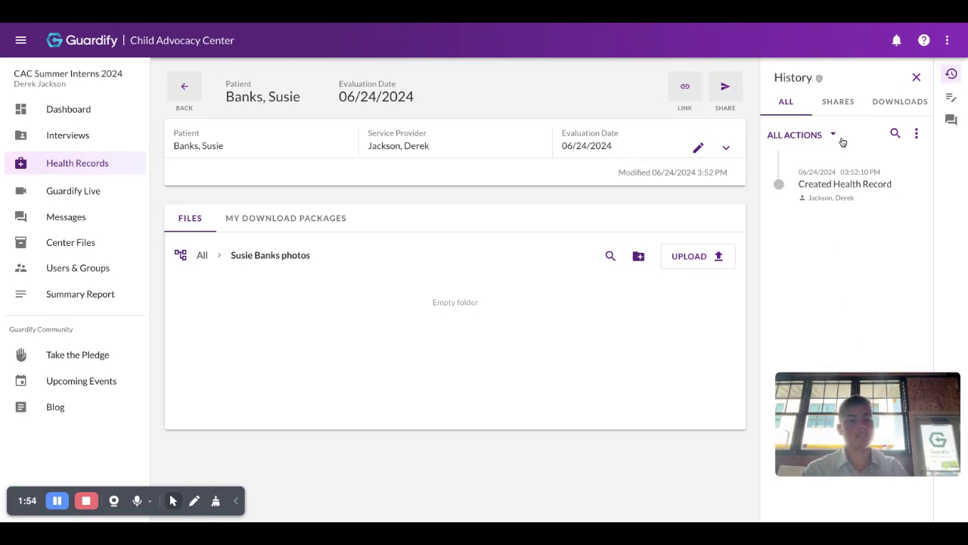
Check the empty share and download history, then show the record's private notes.
{"action": "left_click", "coordinate": [829, 99]}
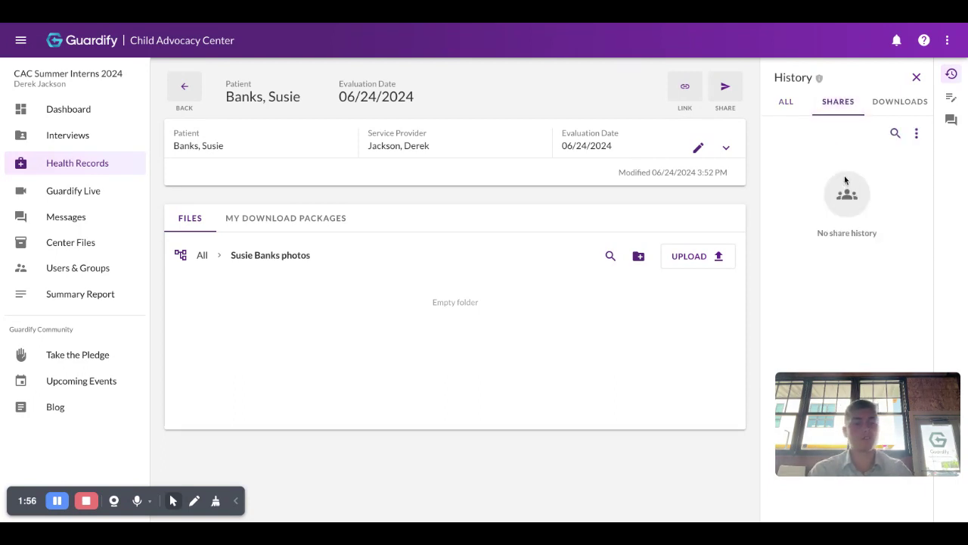
{"action": "left_click", "coordinate": [876, 112]}
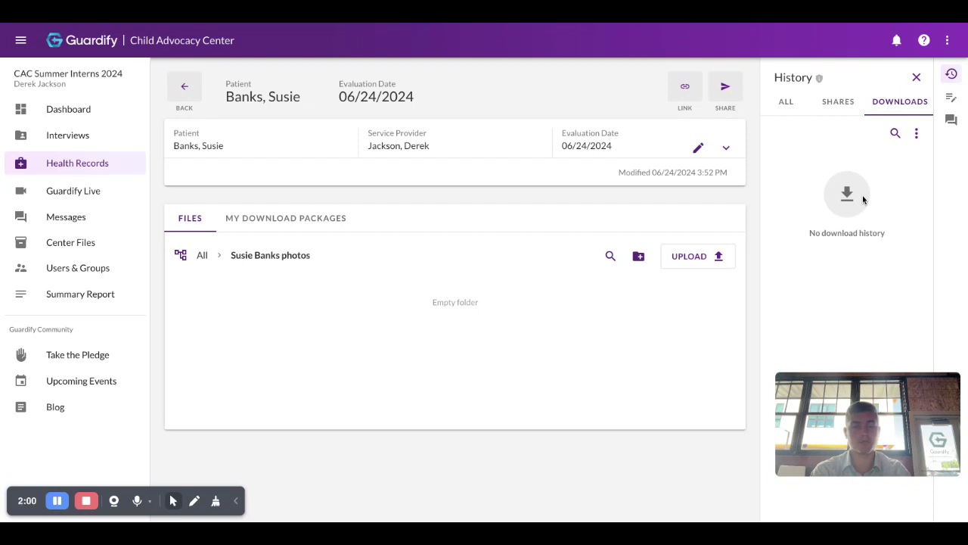
{"action": "left_click", "coordinate": [951, 98]}
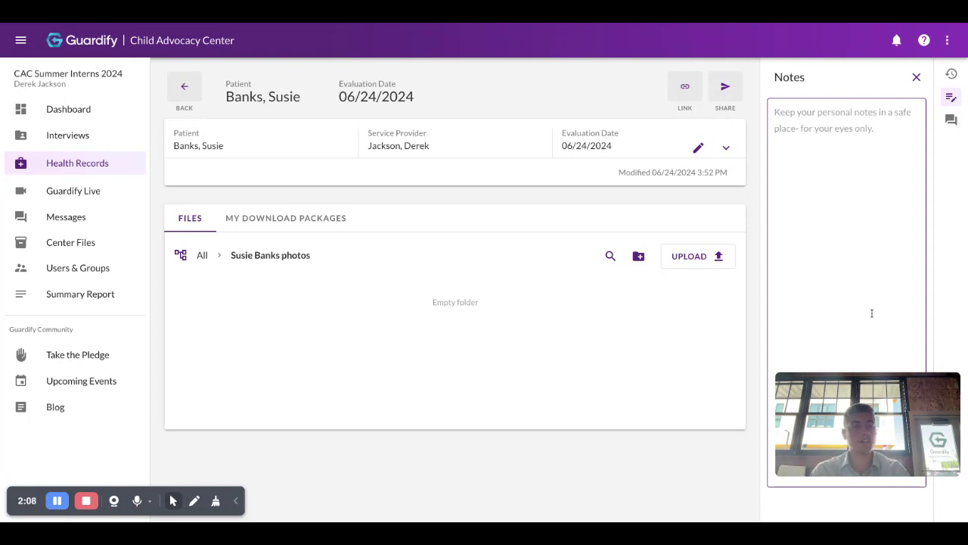
Close the Notes panel and bring up the Messages panel instead.
{"action": "left_click", "coordinate": [916, 77]}
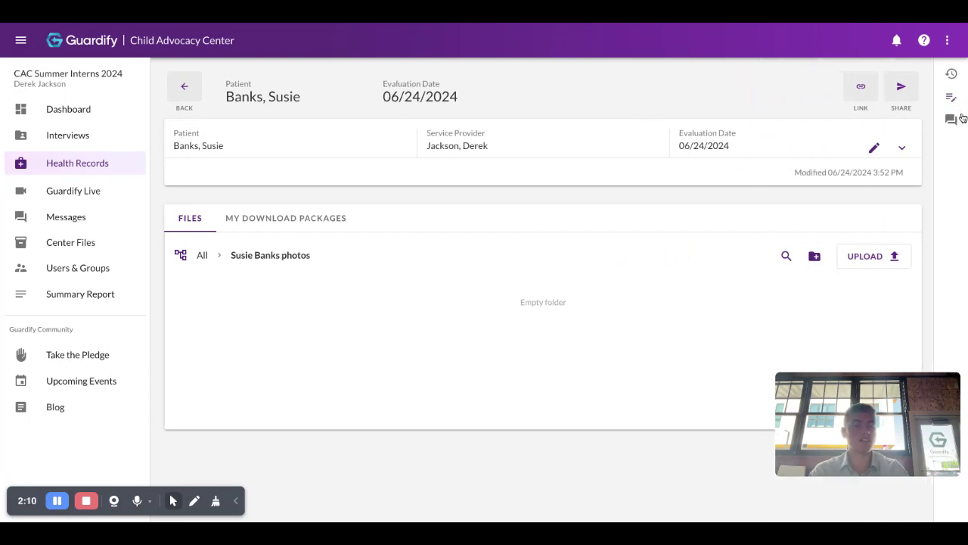
{"action": "left_click", "coordinate": [951, 119]}
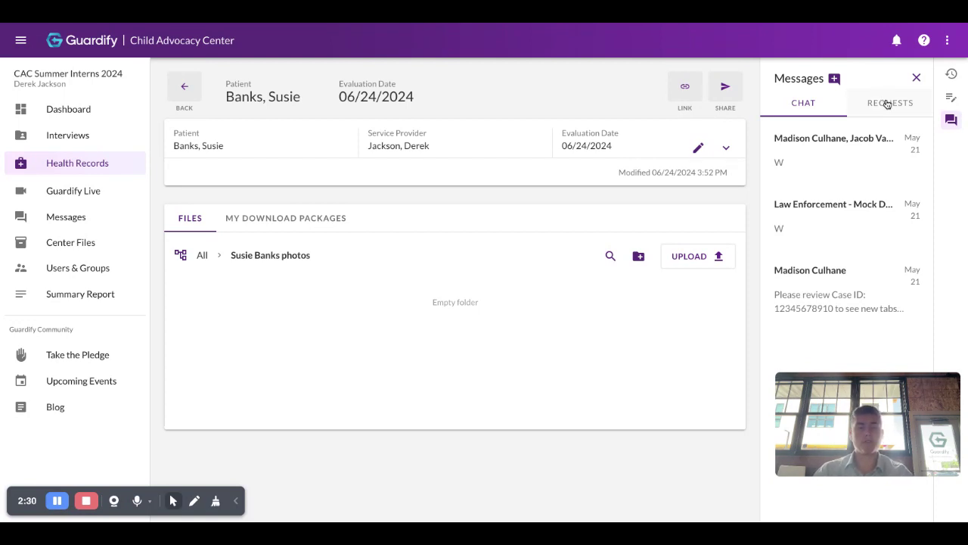
Review the first access request, close Messages, and return to the Health Records list.
{"action": "left_click", "coordinate": [887, 106]}
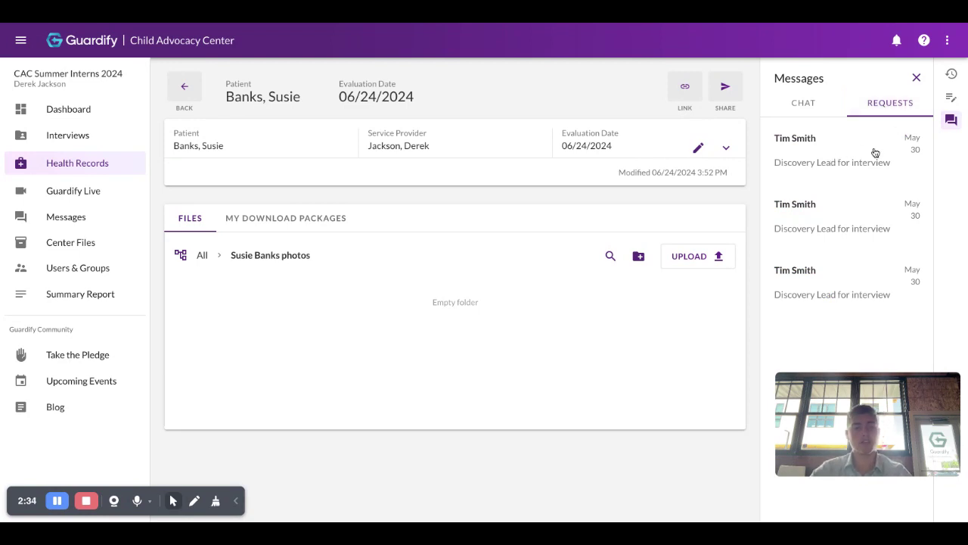
{"action": "left_click", "coordinate": [828, 161]}
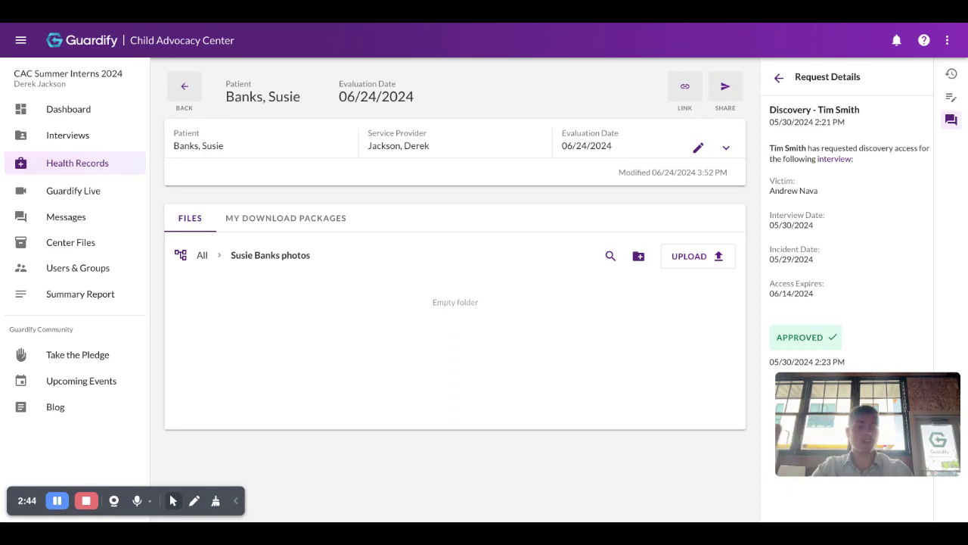
{"action": "scroll", "coordinate": [839, 201], "scroll_direction": "down", "scroll_amount": 1}
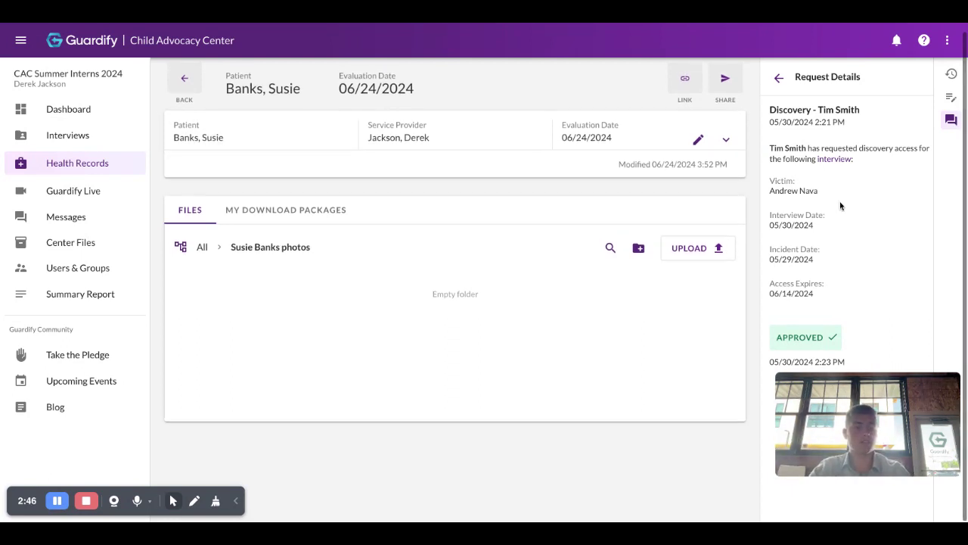
{"action": "scroll", "coordinate": [840, 201], "scroll_direction": "up", "scroll_amount": 1}
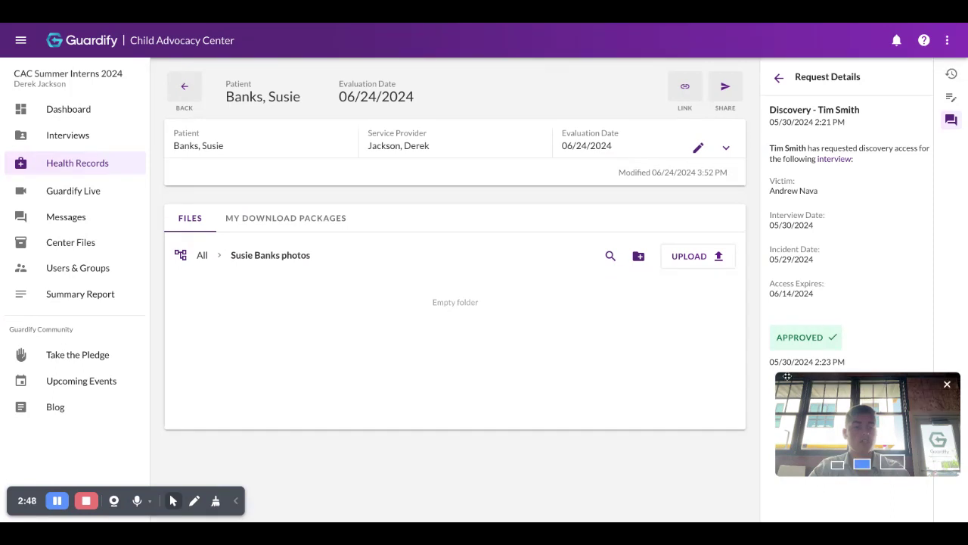
{"action": "left_click", "coordinate": [779, 77]}
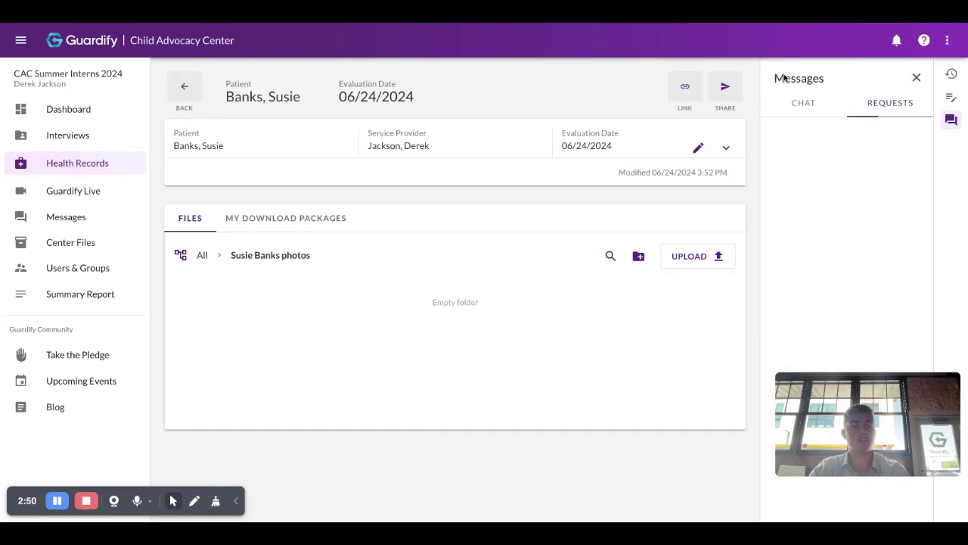
{"action": "left_click", "coordinate": [917, 79]}
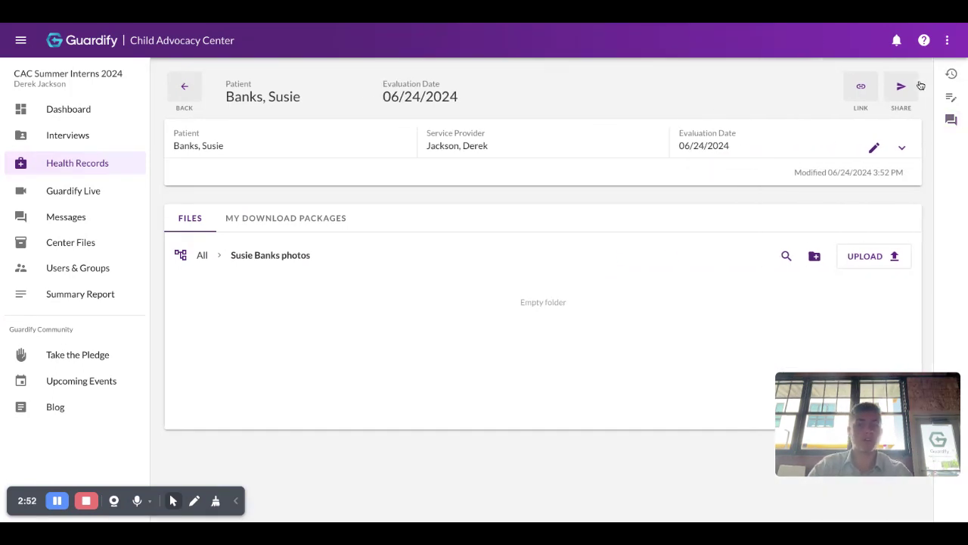
{"action": "left_click", "coordinate": [183, 97]}
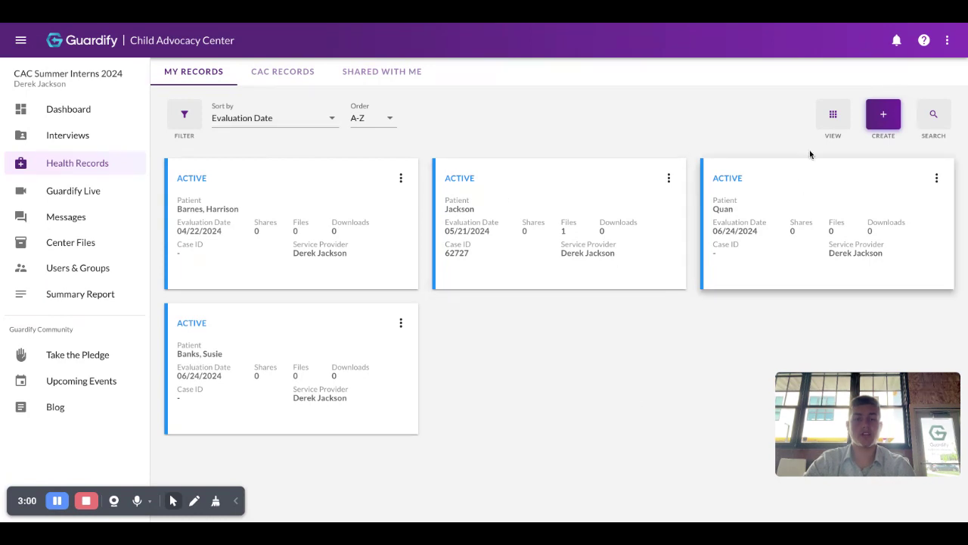
Display My Records as a June 2024 calendar, then switch to CAC Records.
{"action": "left_click", "coordinate": [828, 132]}
{"action": "left_click", "coordinate": [827, 211]}
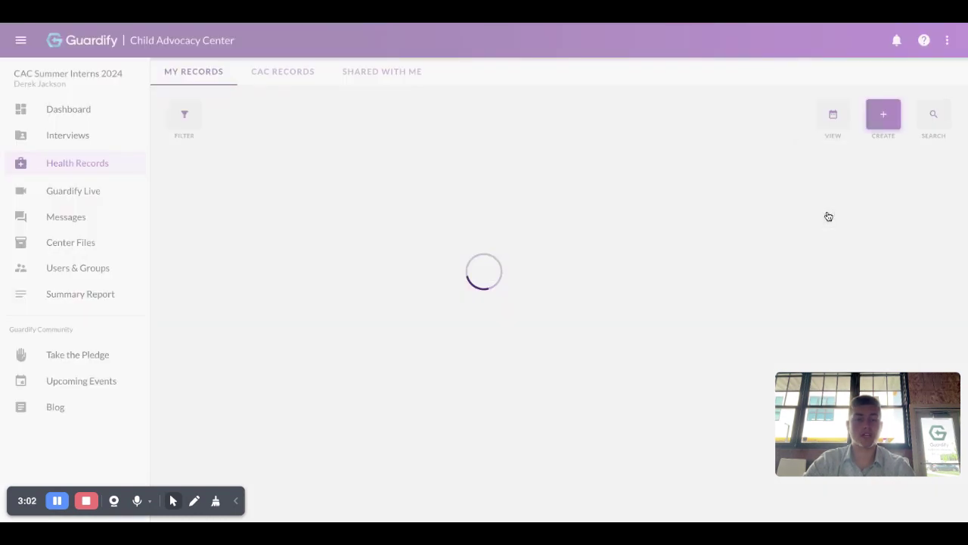
{"action": "left_click", "coordinate": [835, 126]}
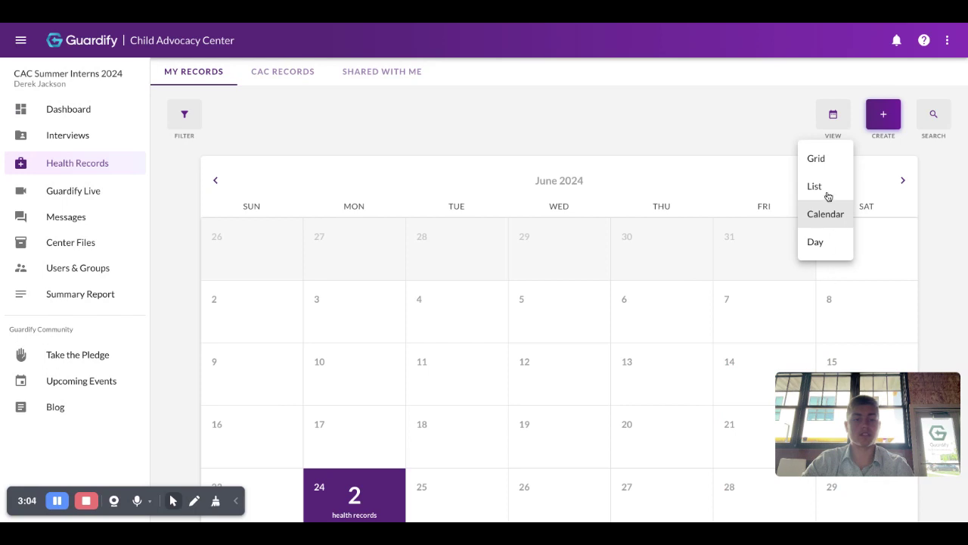
{"action": "left_click", "coordinate": [768, 125]}
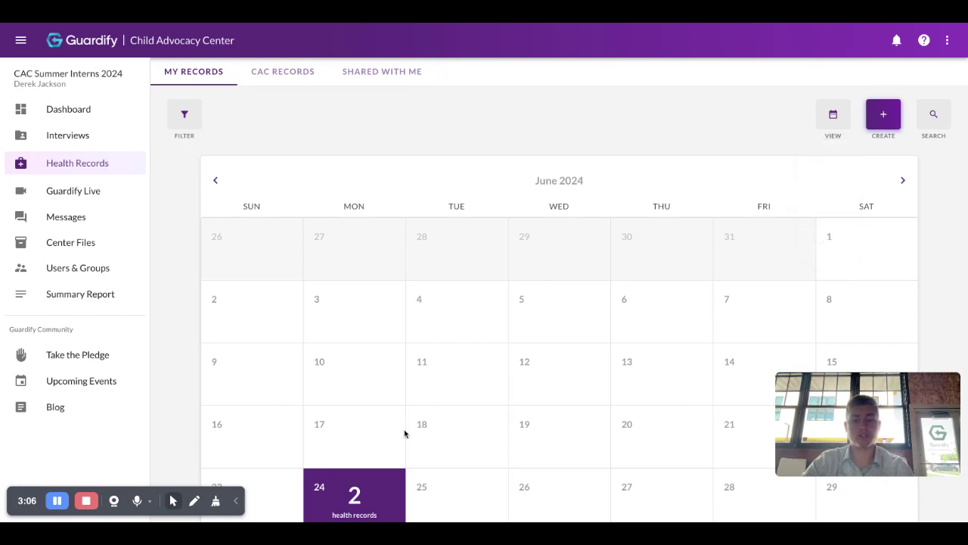
{"action": "scroll", "coordinate": [391, 443], "scroll_direction": "down", "scroll_amount": 2}
{"action": "scroll", "coordinate": [386, 438], "scroll_direction": "up", "scroll_amount": 2}
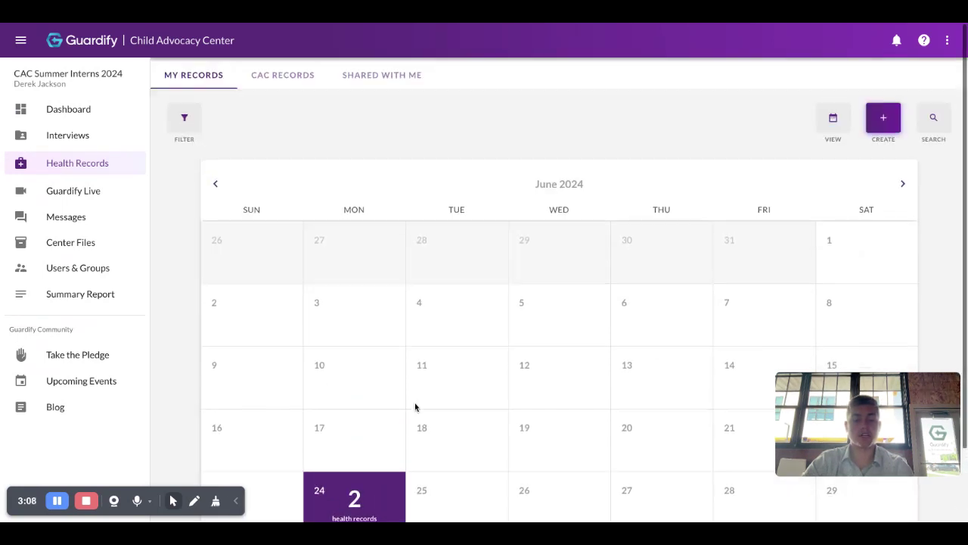
{"action": "left_click", "coordinate": [848, 118]}
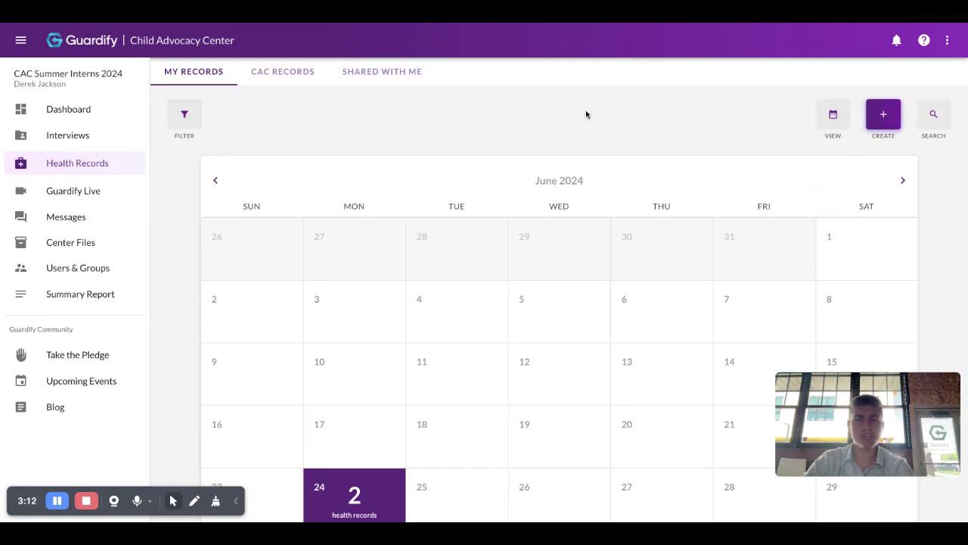
{"action": "left_click", "coordinate": [283, 72]}
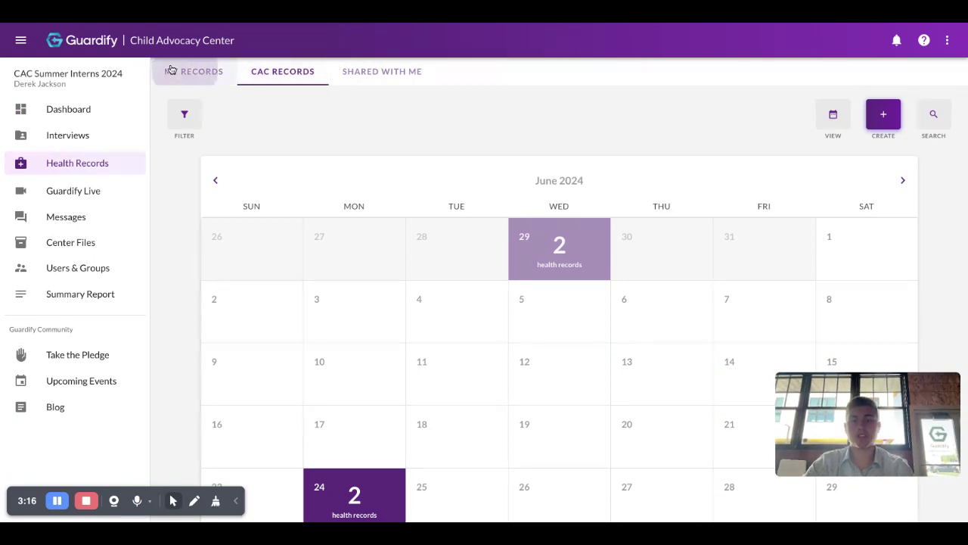
Back on My Records, switch the view to a grid of record cards.
{"action": "left_click", "coordinate": [213, 69]}
{"action": "left_click", "coordinate": [833, 119]}
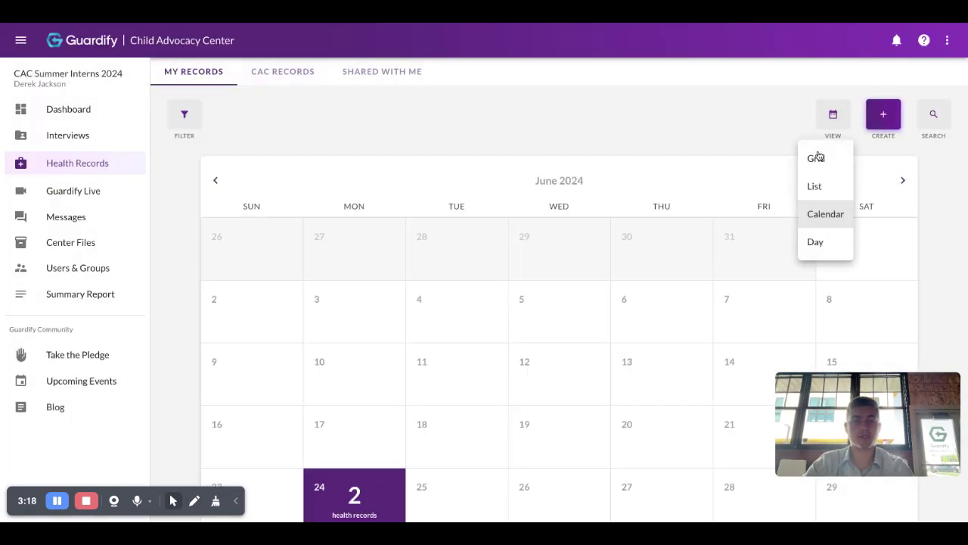
{"action": "left_click", "coordinate": [818, 156]}
Browse the CAC Records cards and start creating a new health record.
{"action": "left_click", "coordinate": [311, 76]}
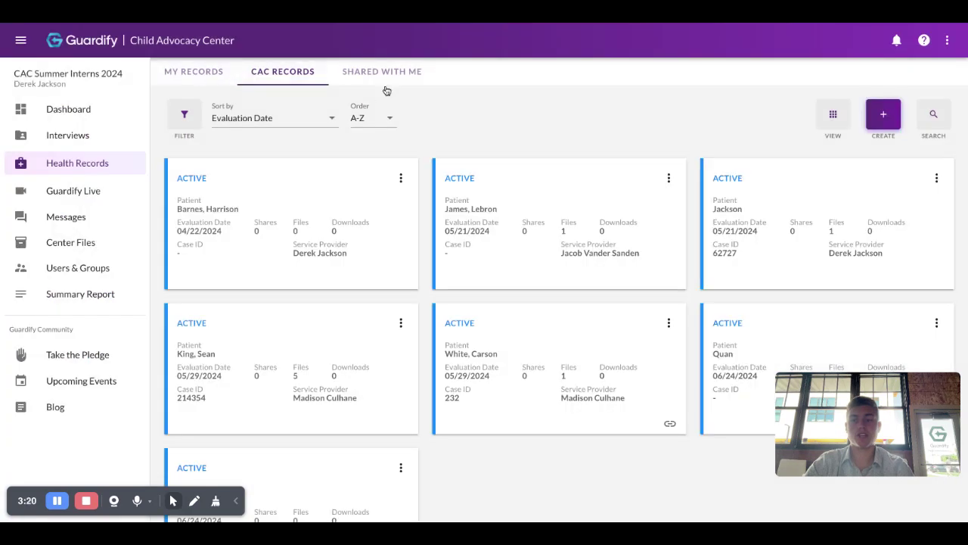
{"action": "scroll", "coordinate": [551, 151], "scroll_direction": "down", "scroll_amount": 1}
{"action": "scroll", "coordinate": [551, 150], "scroll_direction": "up", "scroll_amount": 1}
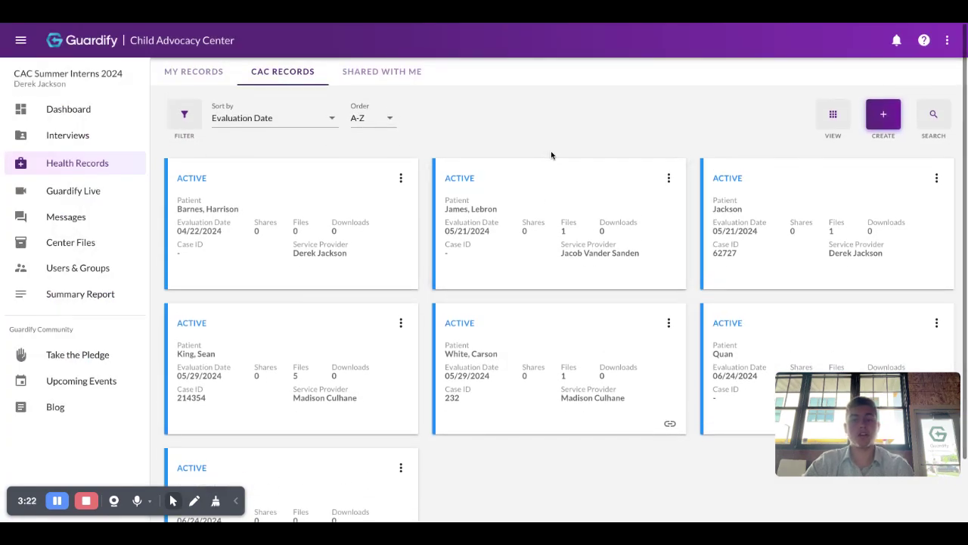
{"action": "scroll", "coordinate": [551, 155], "scroll_direction": "down", "scroll_amount": 1}
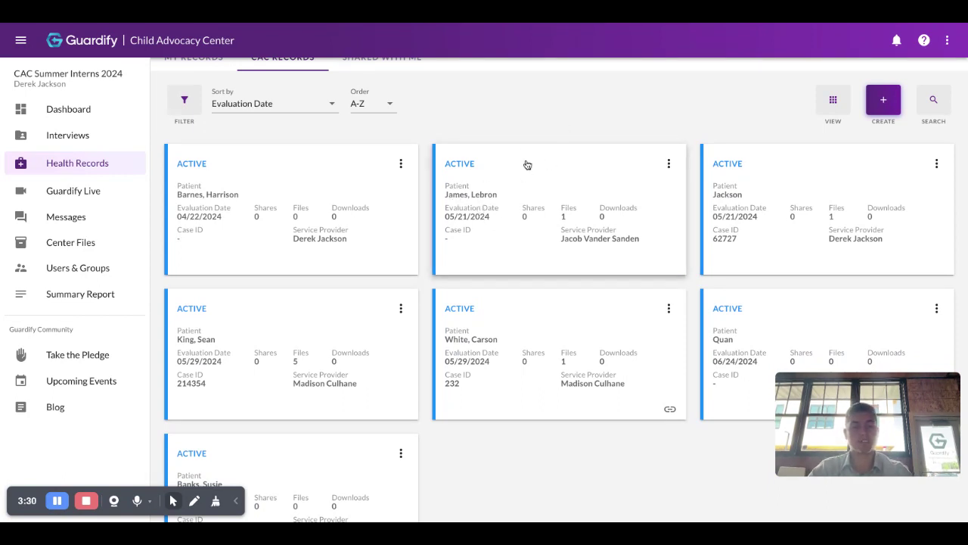
{"action": "scroll", "coordinate": [542, 97], "scroll_direction": "up", "scroll_amount": 1}
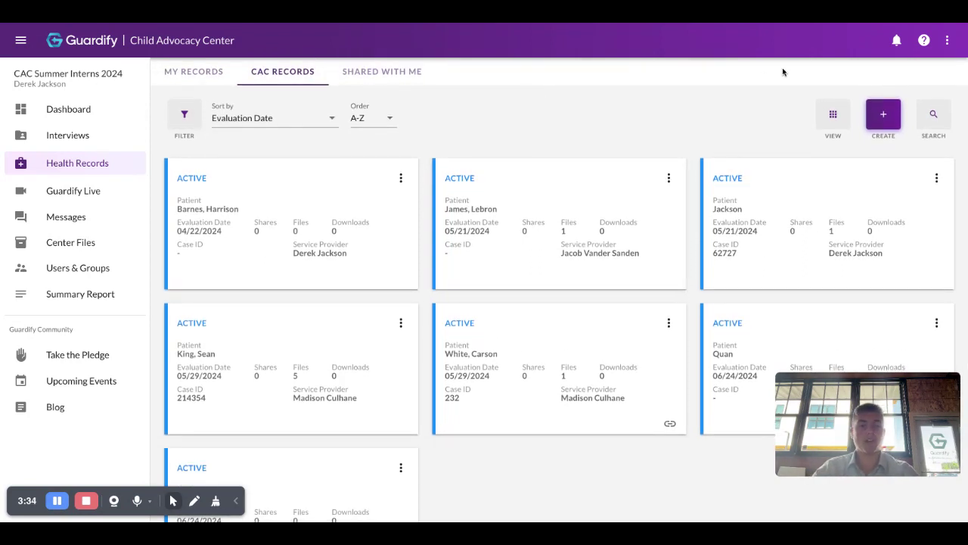
{"action": "left_click", "coordinate": [891, 121]}
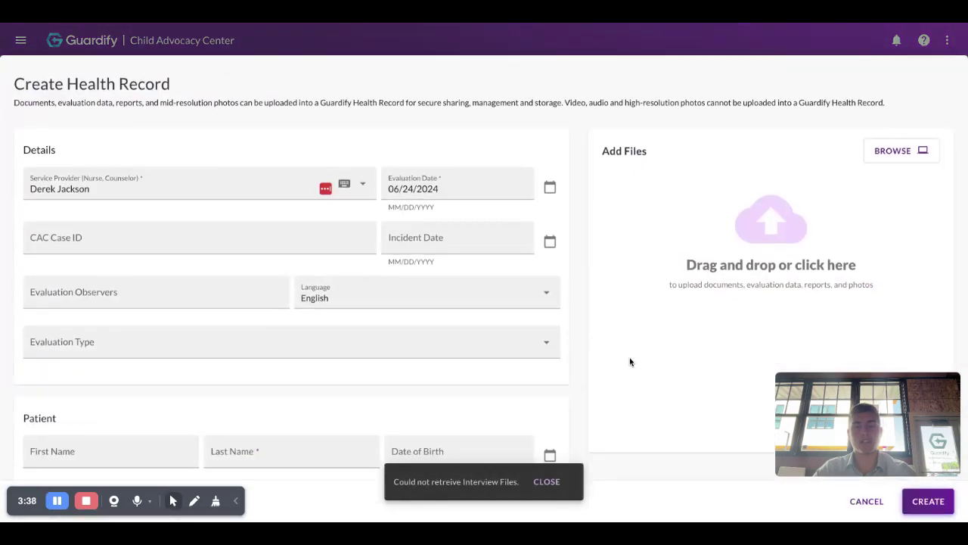
{"action": "scroll", "coordinate": [629, 357], "scroll_direction": "down", "scroll_amount": 1}
{"action": "scroll", "coordinate": [630, 358], "scroll_direction": "up", "scroll_amount": 1}
{"action": "left_click", "coordinate": [866, 501]}
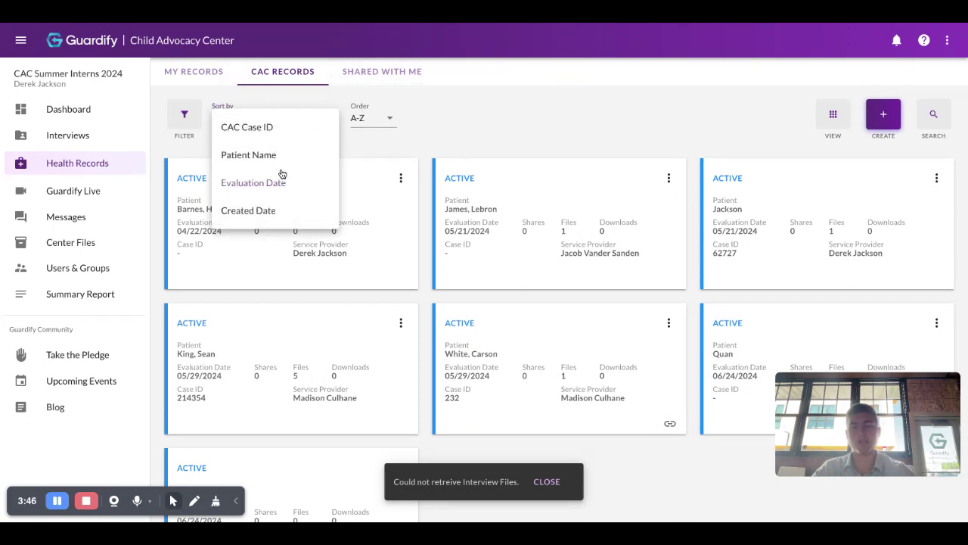
Keep sorting by Evaluation Date, review My Records filter options, then open Shared With Me.
{"action": "left_click", "coordinate": [432, 125]}
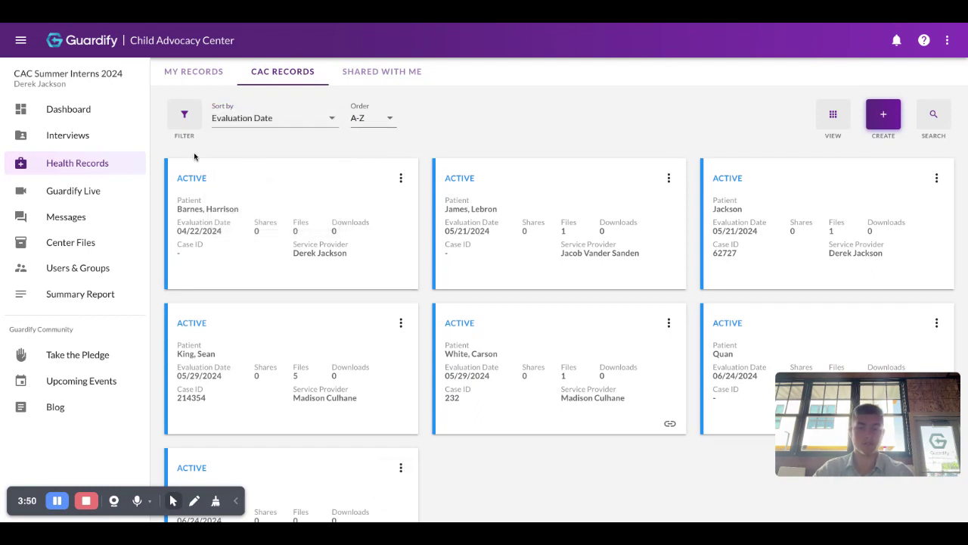
{"action": "left_click", "coordinate": [196, 79]}
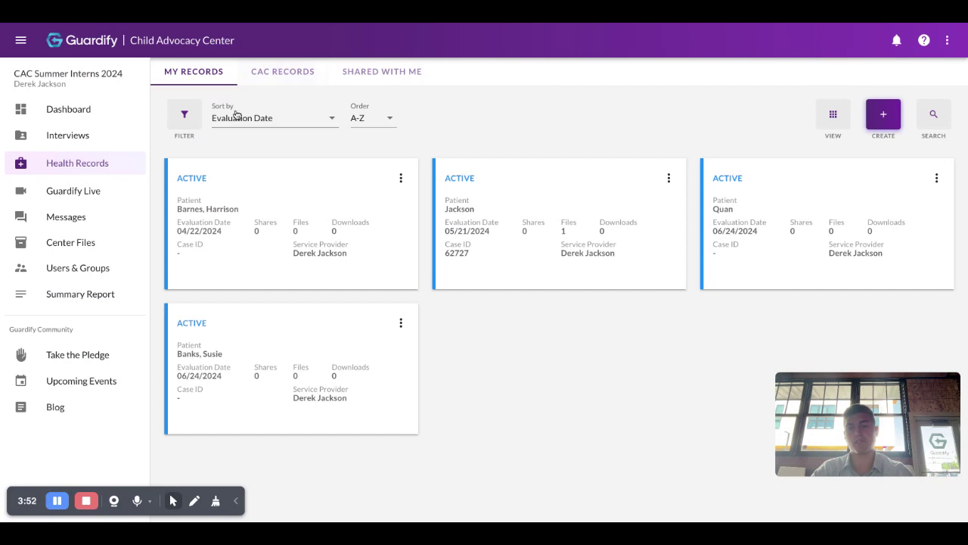
{"action": "left_click", "coordinate": [195, 121]}
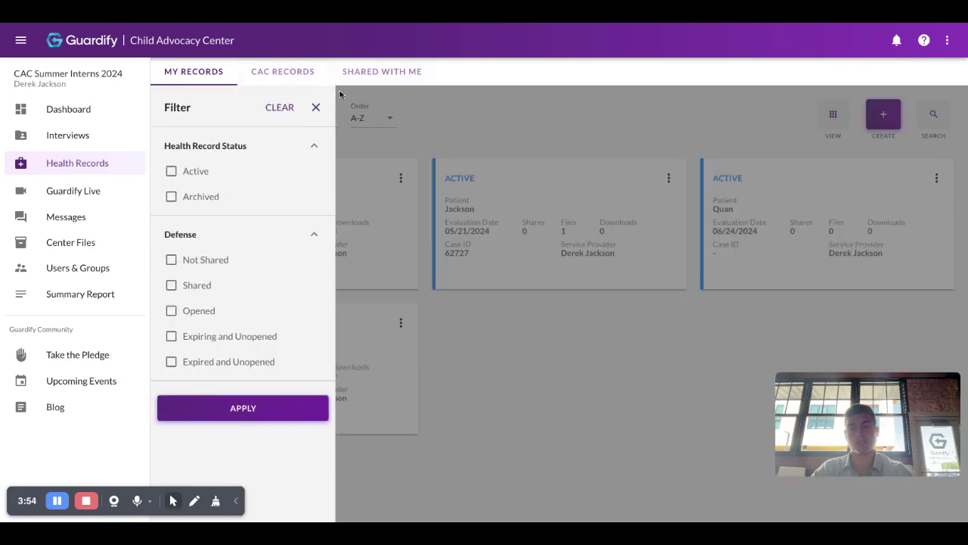
{"action": "left_click", "coordinate": [394, 106]}
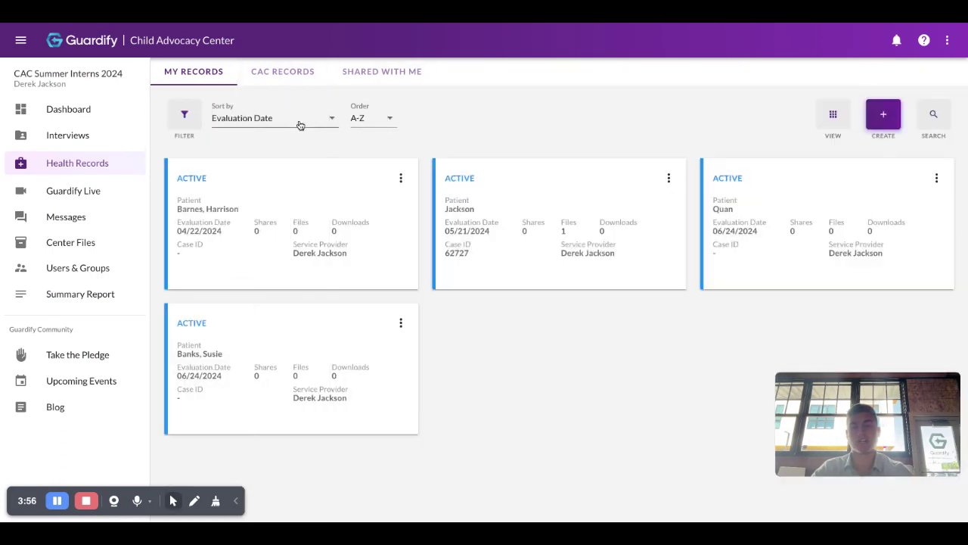
{"action": "left_click", "coordinate": [190, 122]}
{"action": "left_click", "coordinate": [398, 134]}
{"action": "left_click", "coordinate": [320, 123]}
{"action": "left_click", "coordinate": [184, 120]}
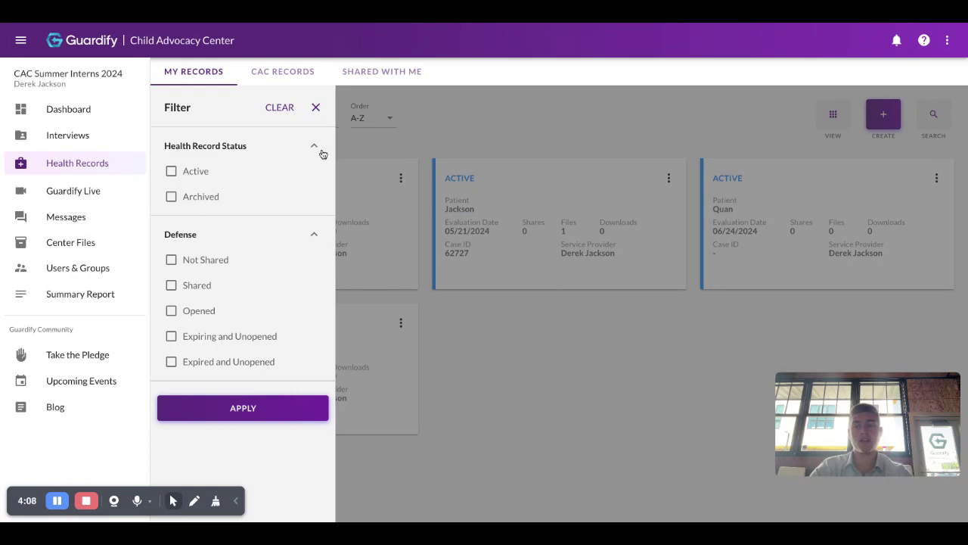
{"action": "left_click", "coordinate": [315, 110]}
{"action": "left_click", "coordinate": [384, 73]}
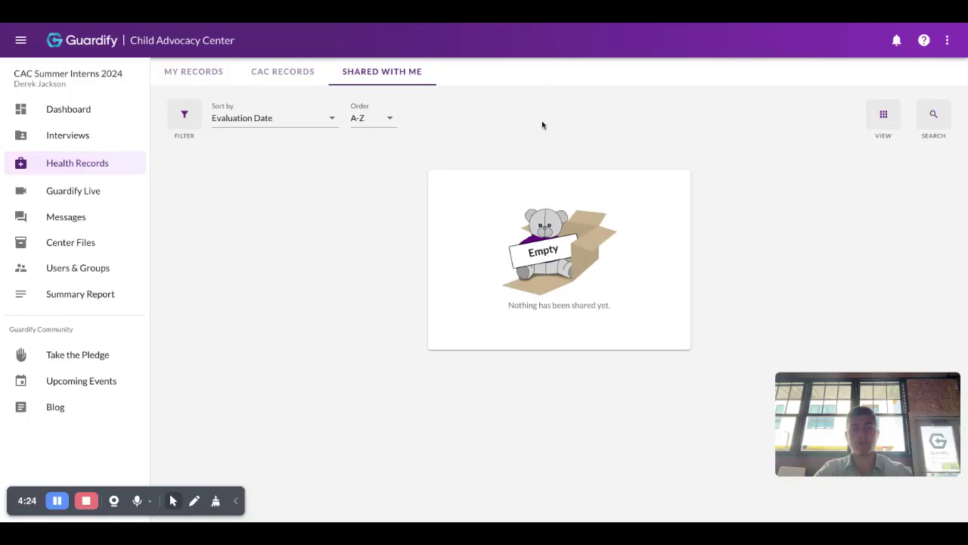
Leave the view unchanged and move from CAC Records back to the My Records tab.
{"action": "left_click", "coordinate": [870, 121]}
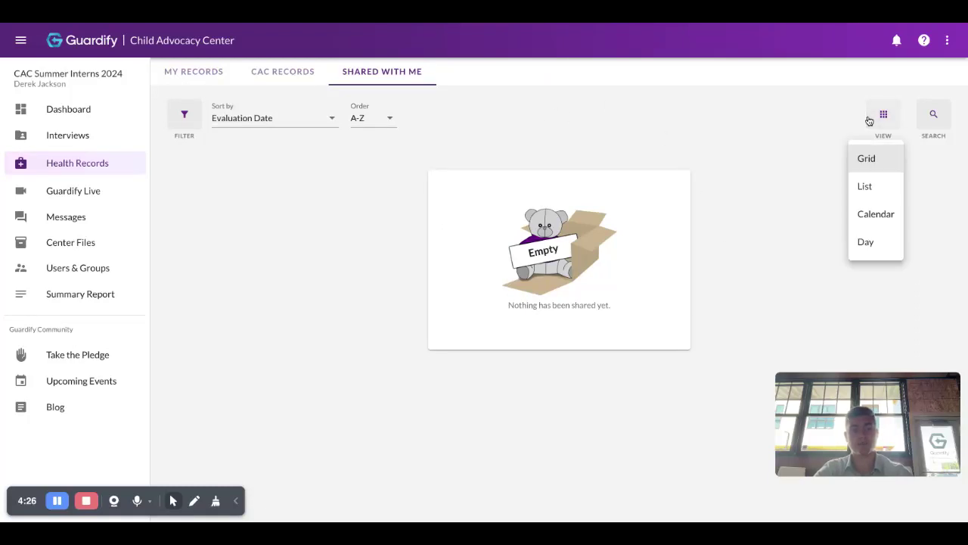
{"action": "left_click", "coordinate": [893, 123]}
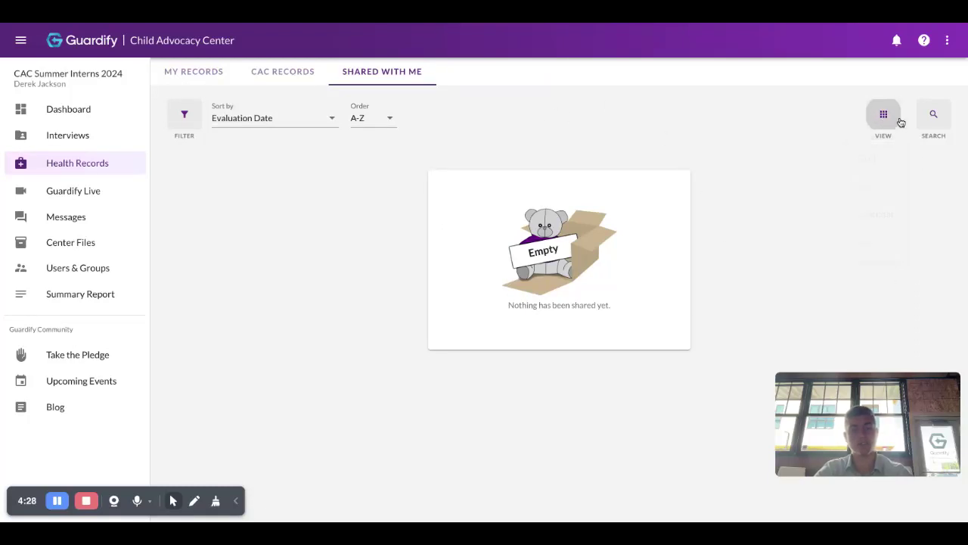
{"action": "left_click", "coordinate": [281, 71]}
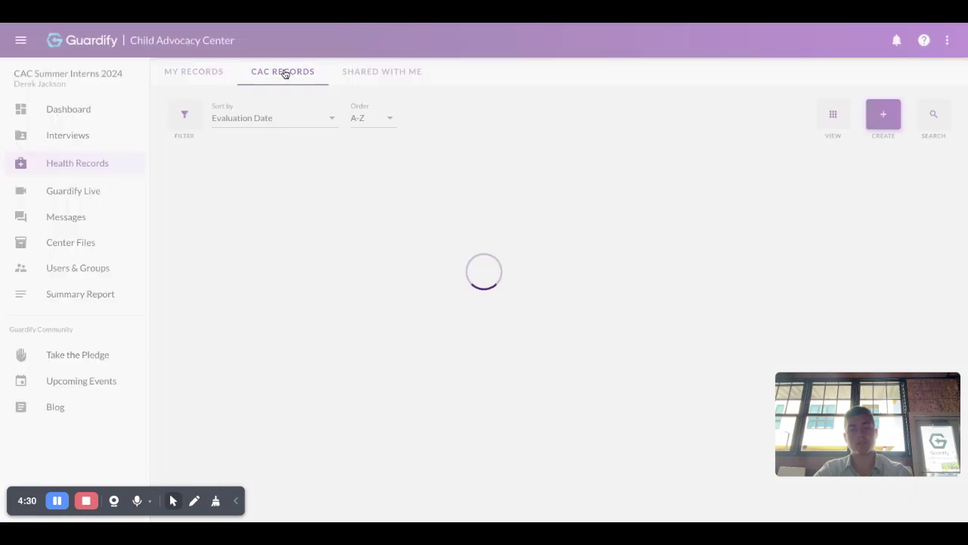
{"action": "left_click", "coordinate": [190, 72]}
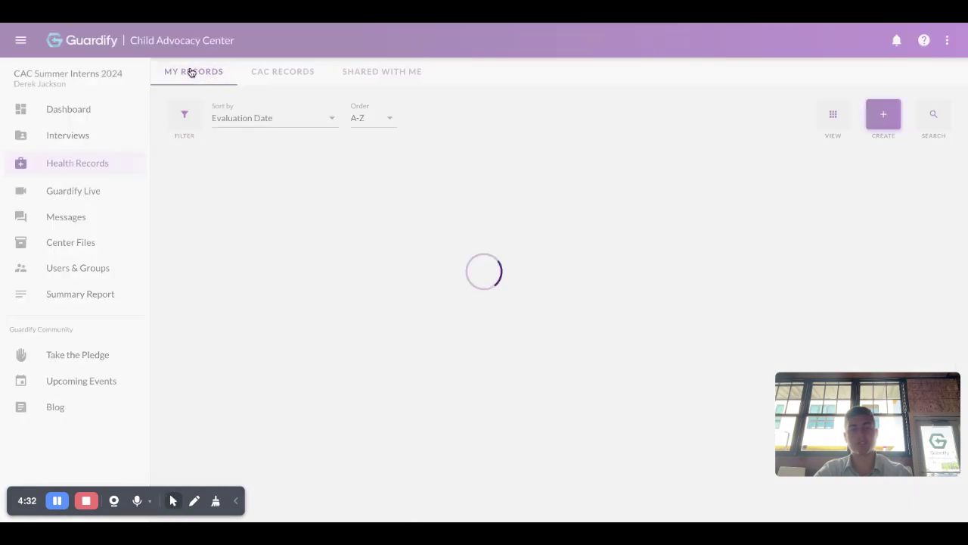